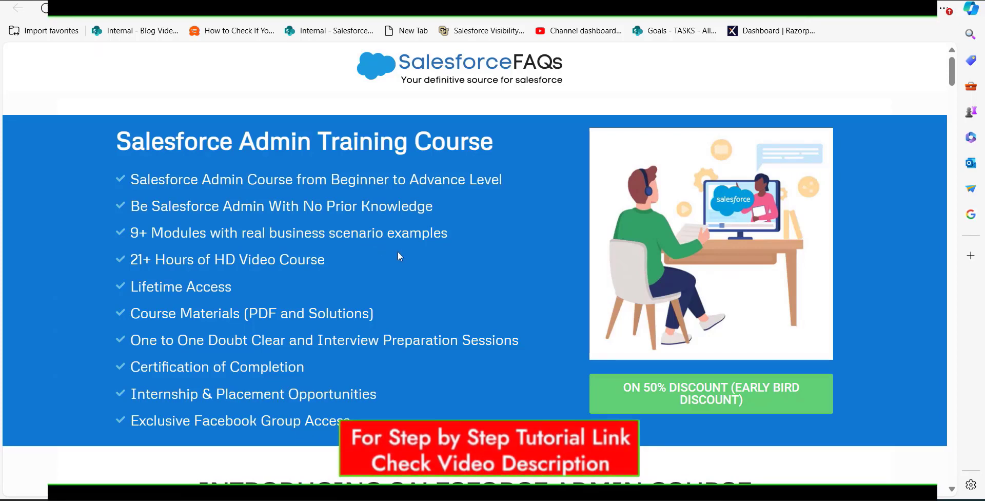
Scroll up and down through the Salesforce Setup Home page to look it over.
scroll(399, 255, down, 3)
scroll(400, 255, up, 1)
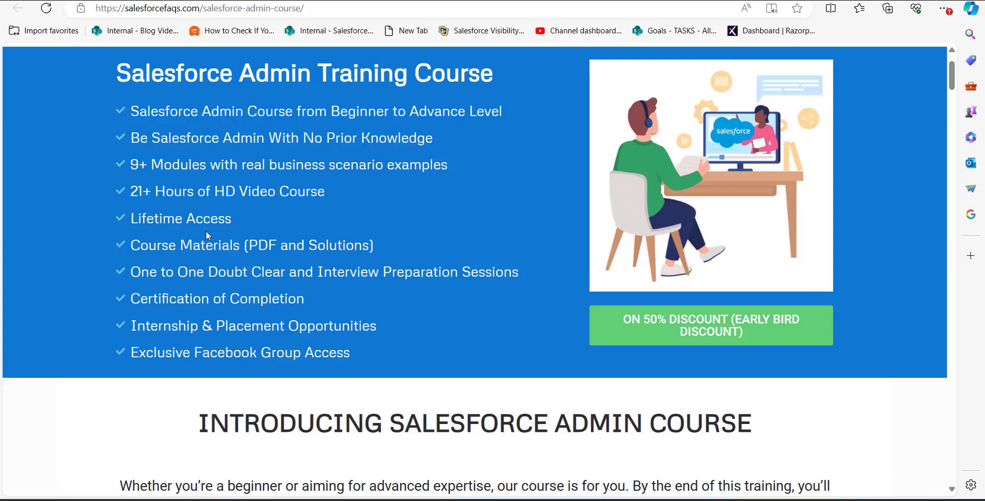
scroll(206, 235, down, 20)
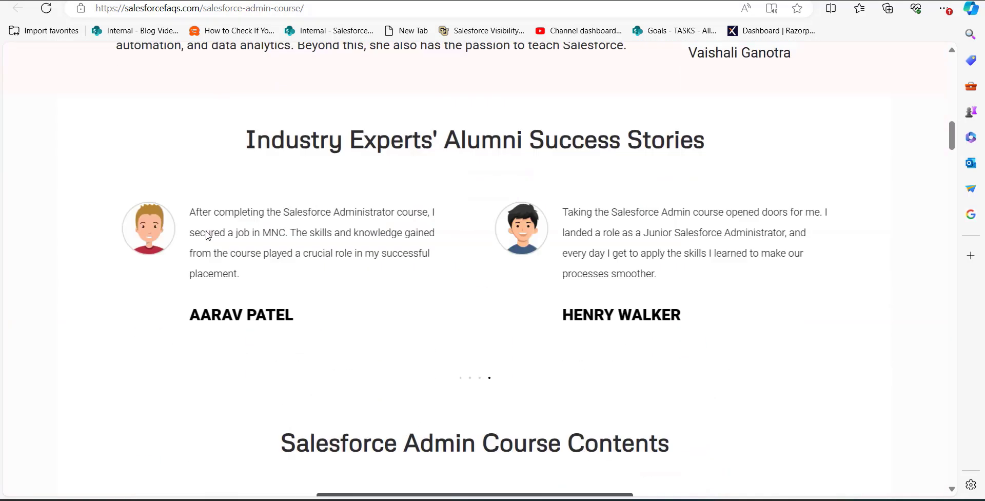
scroll(207, 235, up, 3)
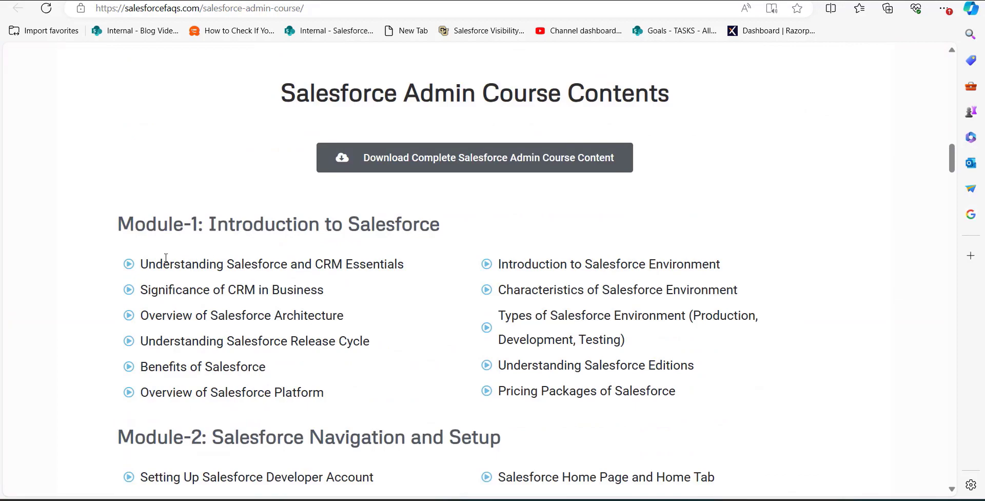
scroll(192, 280, down, 3)
scroll(192, 280, down, 20)
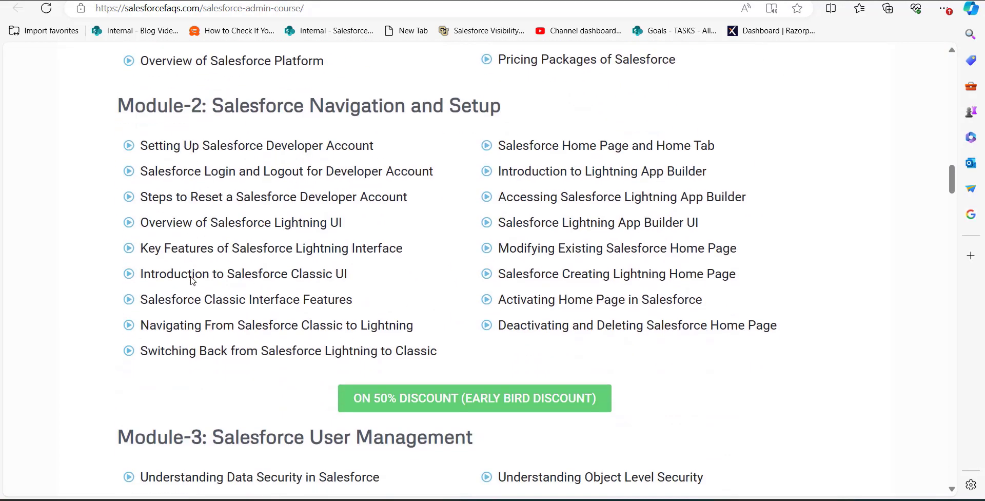
scroll(193, 281, down, 20)
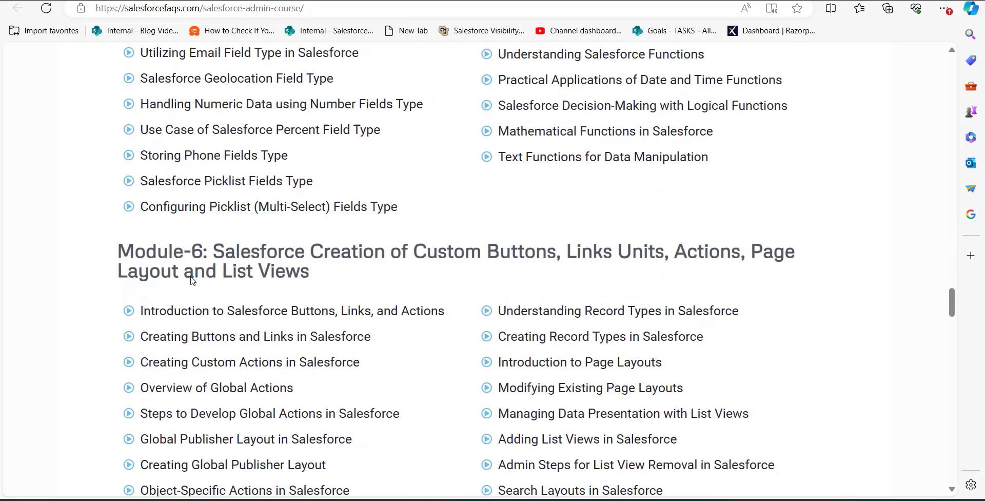
scroll(191, 280, down, 7)
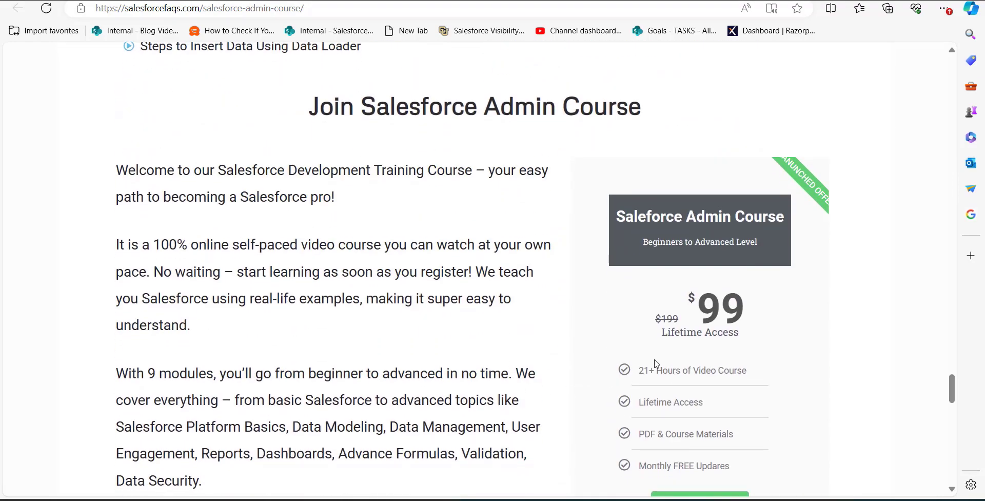
scroll(655, 363, up, 1)
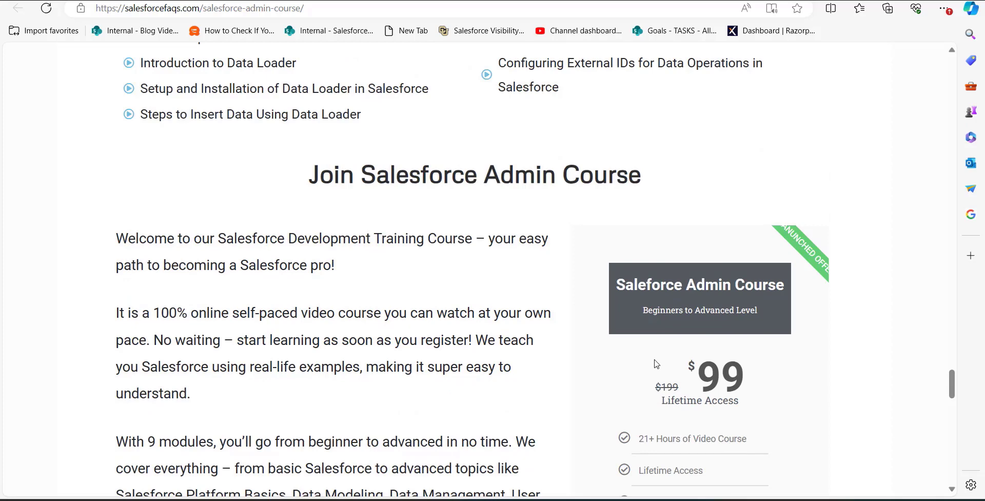
scroll(655, 363, down, 1)
scroll(647, 333, up, 2)
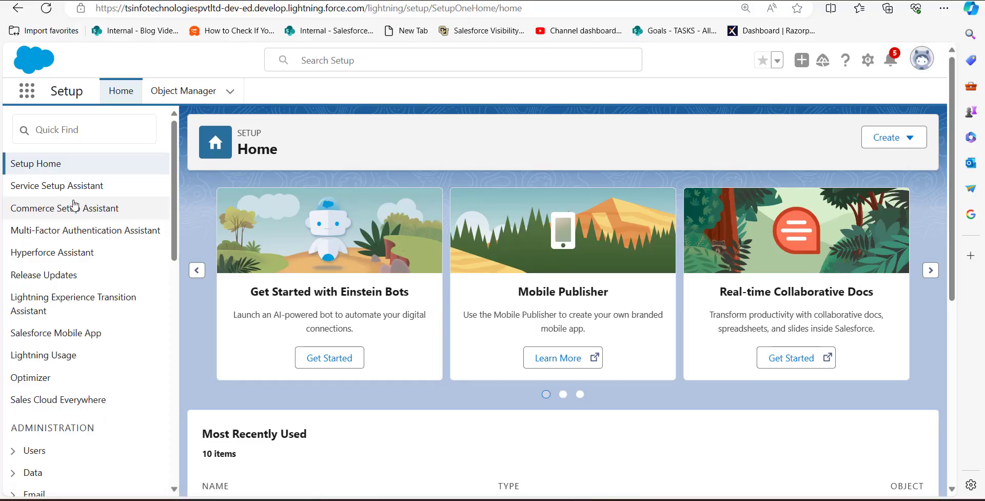
Search Quick Find for 'users' and open the All Users list.
click(86, 139)
text(users)
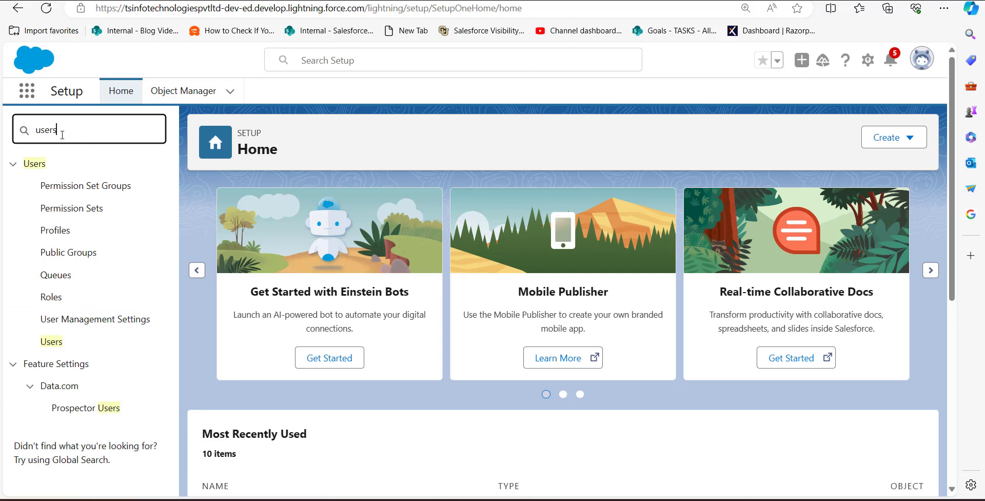
click(67, 344)
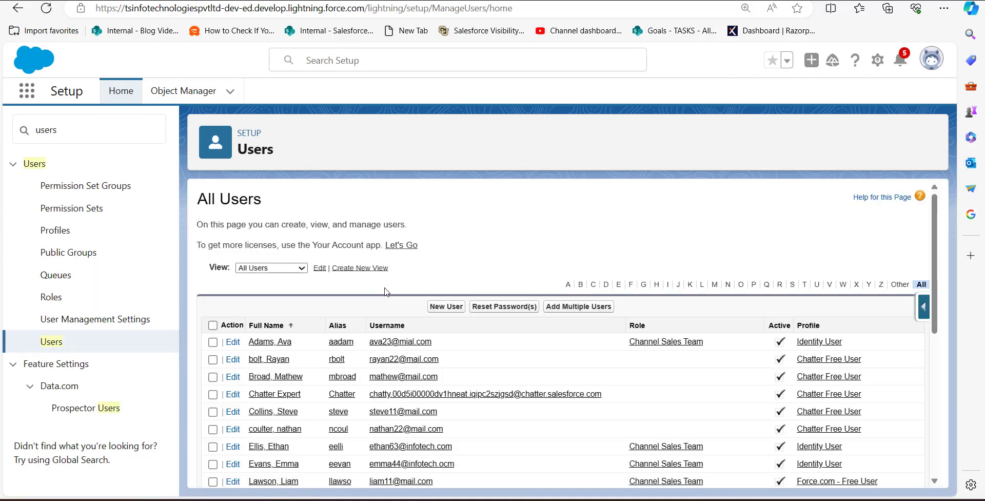
Scroll through the All Users list to confirm every user is marked active.
scroll(359, 298, down, 2)
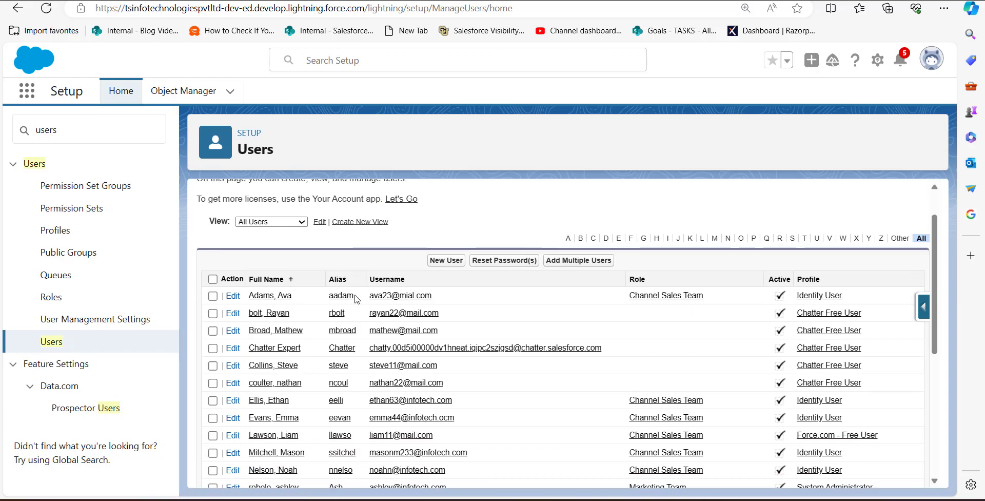
scroll(357, 300, down, 1)
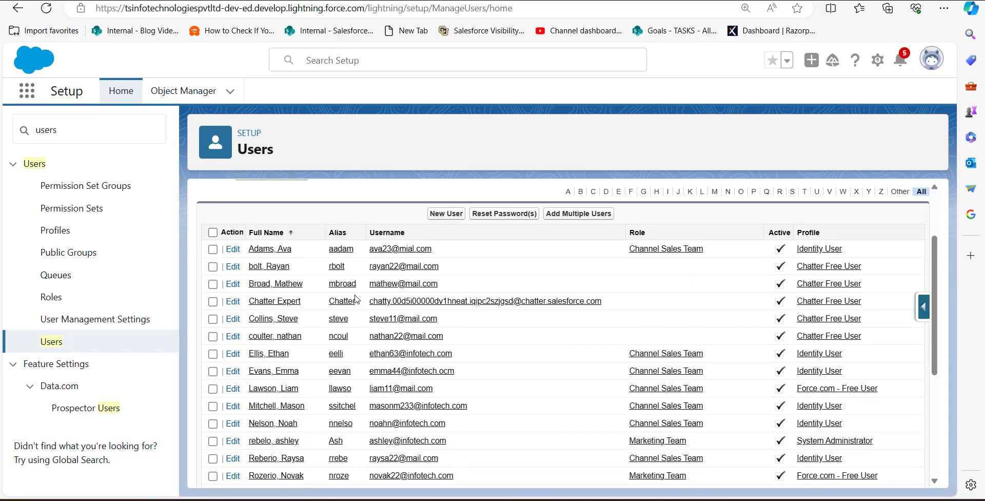
scroll(357, 300, up, 3)
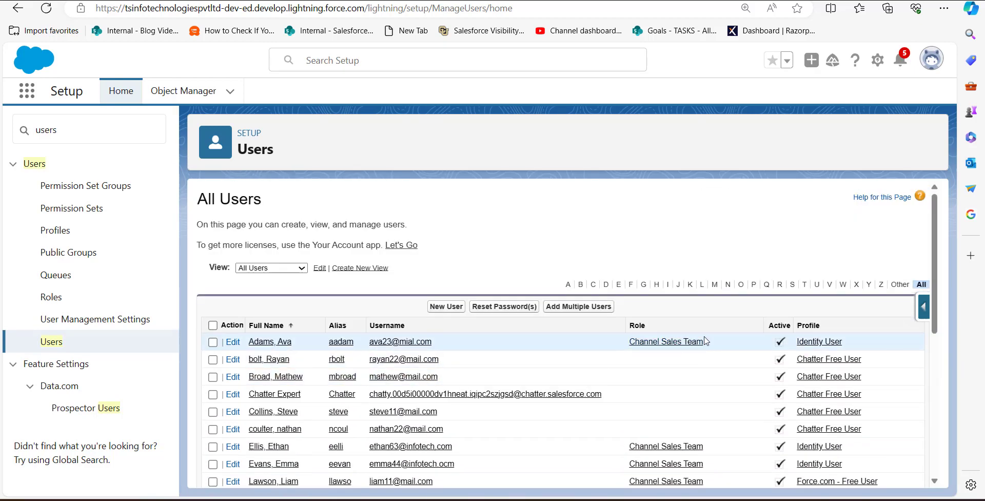
scroll(770, 302, down, 1)
scroll(778, 354, down, 3)
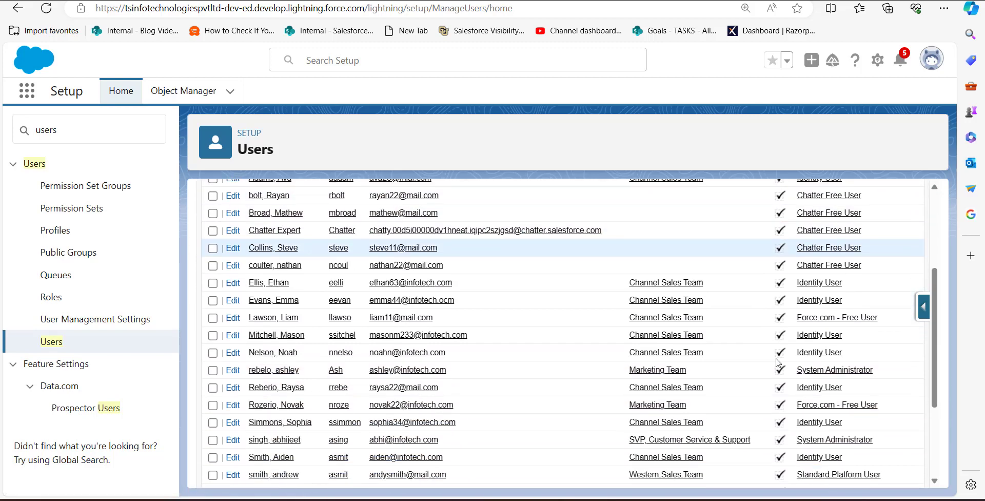
scroll(778, 365, down, 1)
scroll(779, 362, down, 2)
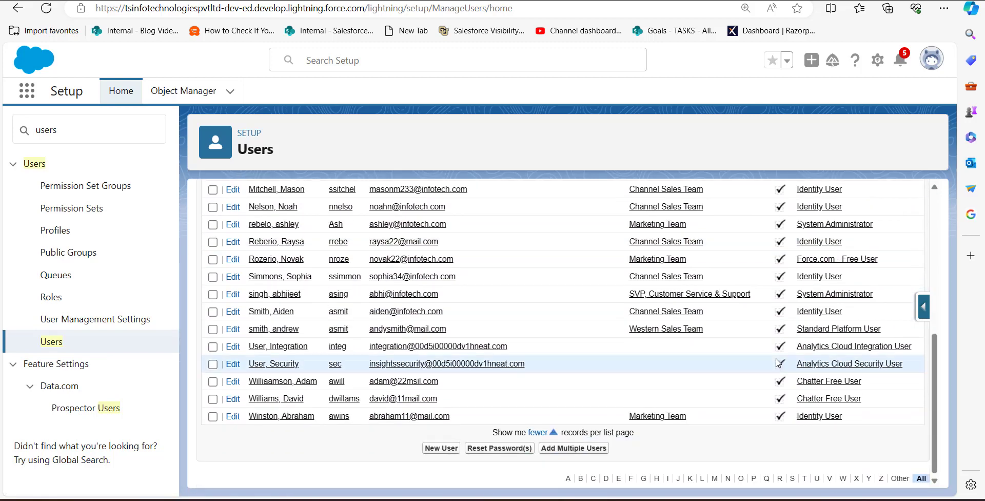
scroll(744, 334, up, 2)
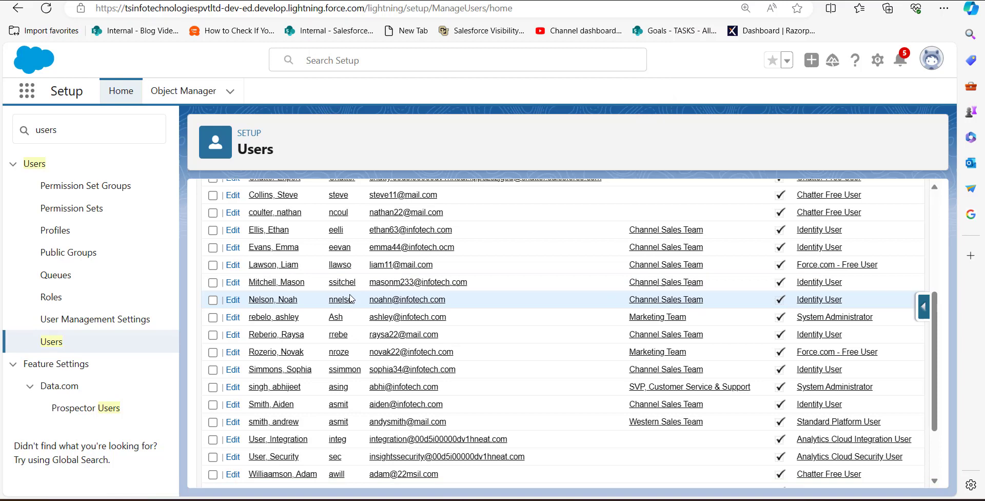
scroll(517, 288, up, 2)
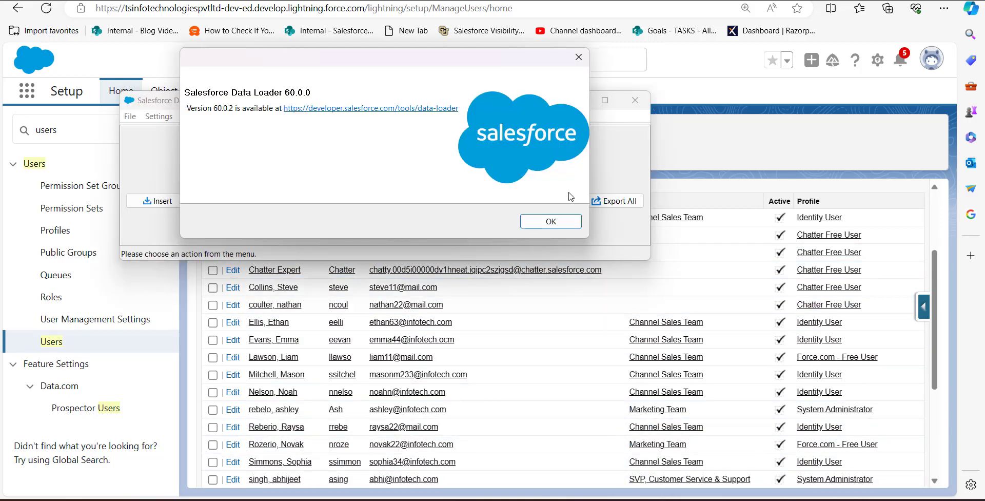
Dismiss the Data Loader version notice, start an Export and log in to the org.
click(551, 221)
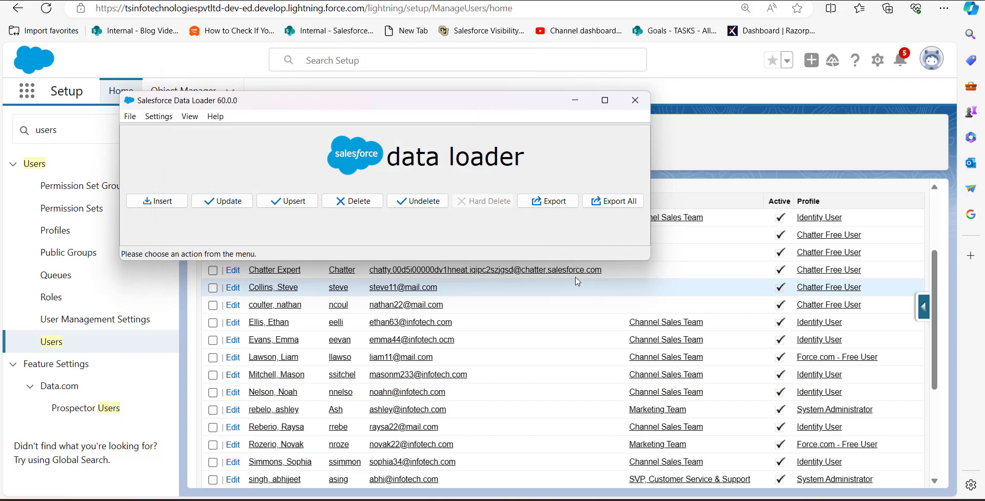
click(550, 200)
click(383, 275)
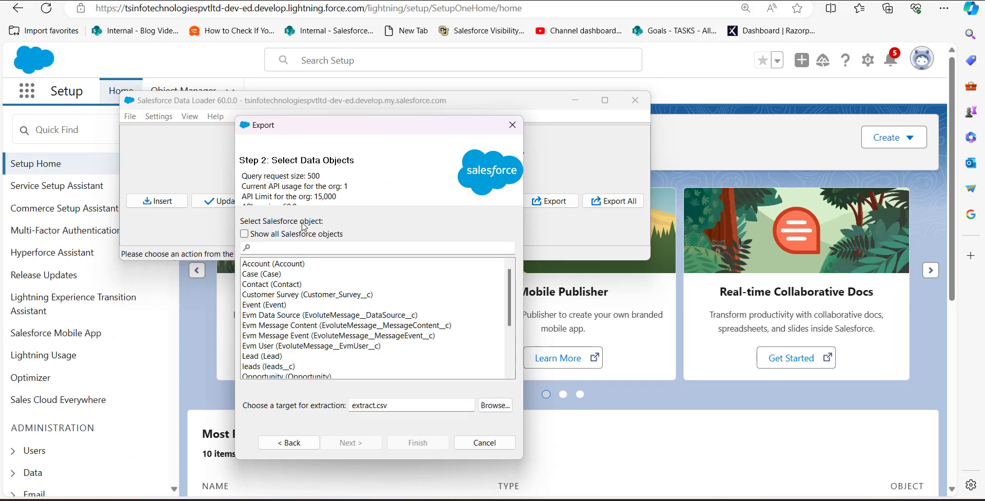
Choose the User object and name the target file Userdeactivation.csv.
click(271, 247)
text(user)
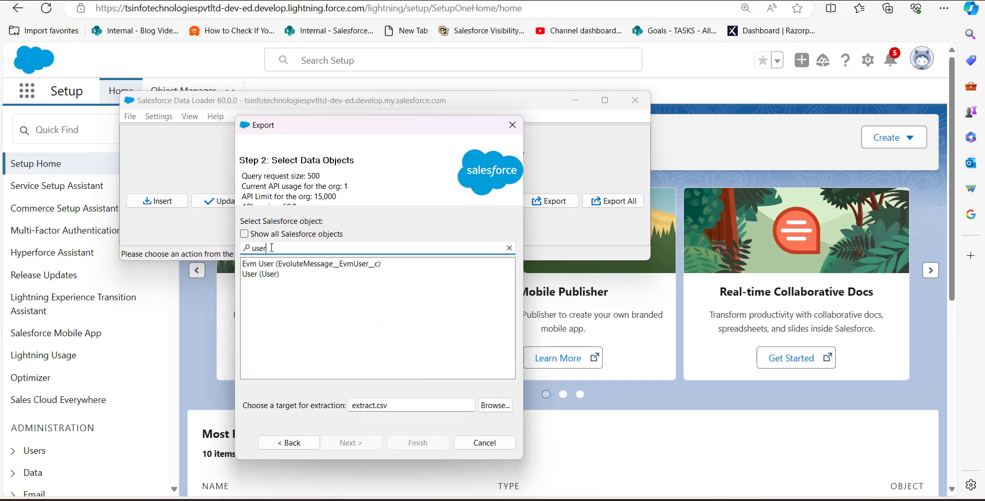
click(278, 274)
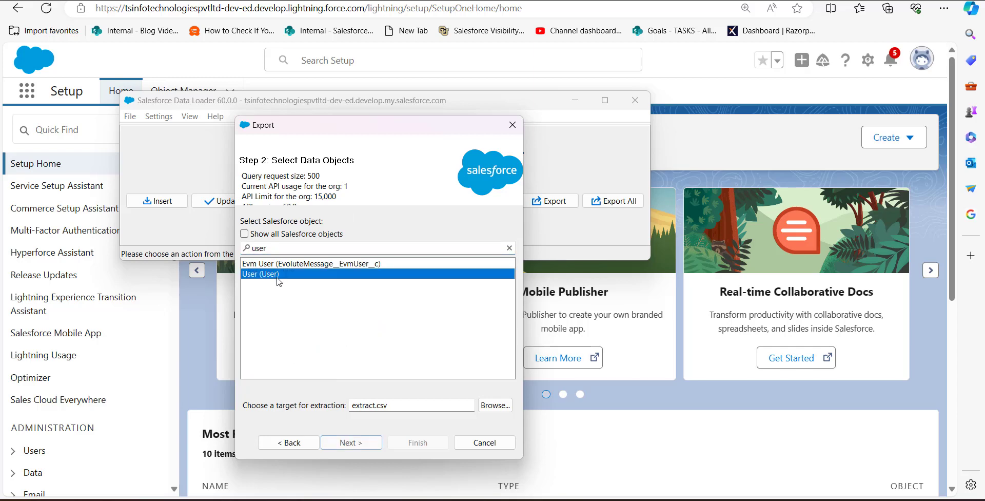
double_click(377, 405)
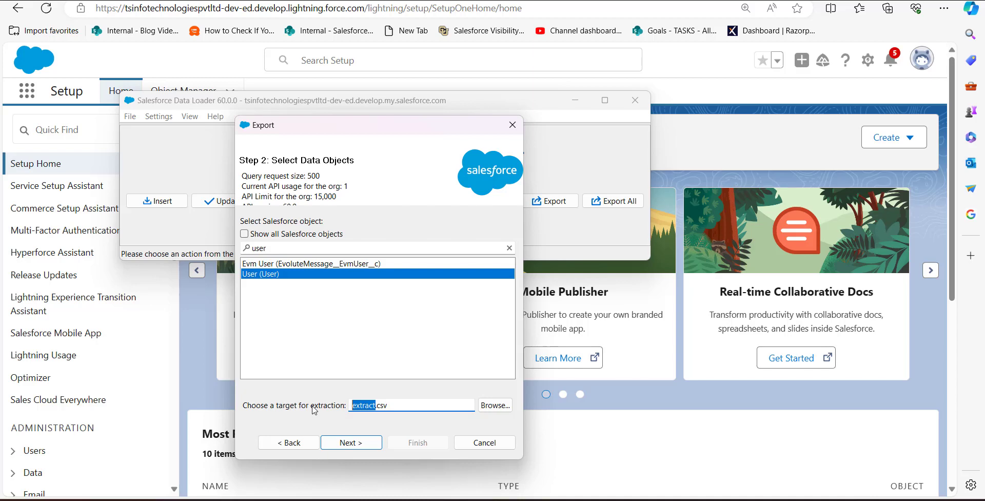
text(Userdeactivation)
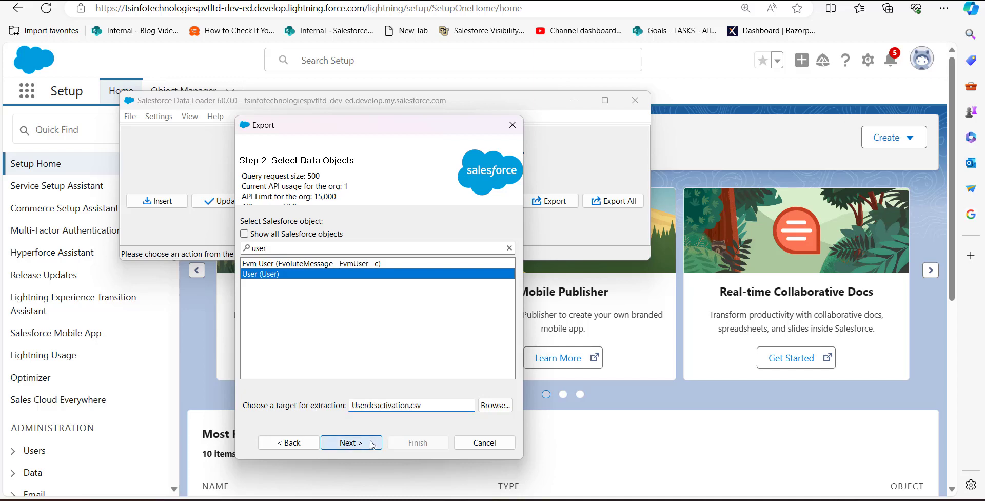
click(351, 442)
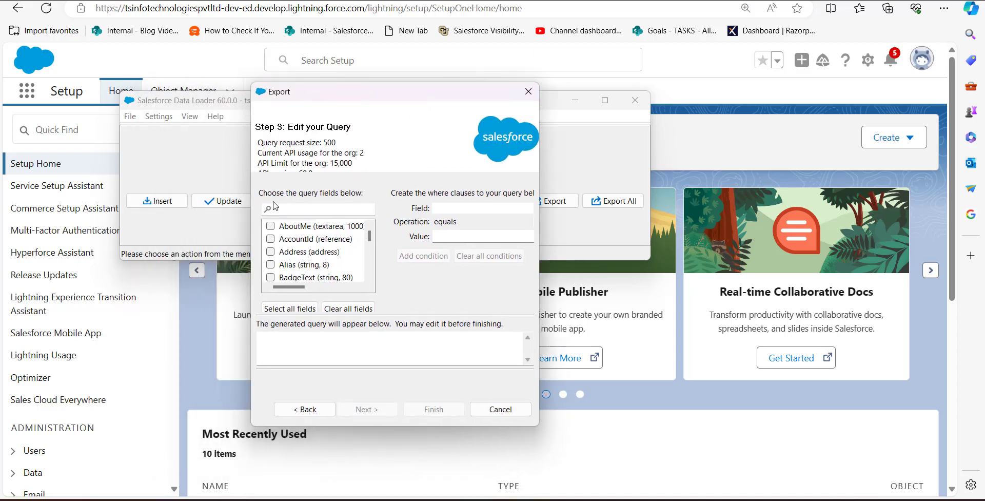
Add the Id, Name and IsActive fields to the User export query.
click(302, 209)
text(id)
key(Return)
text(name)
key(Return)
text(is)
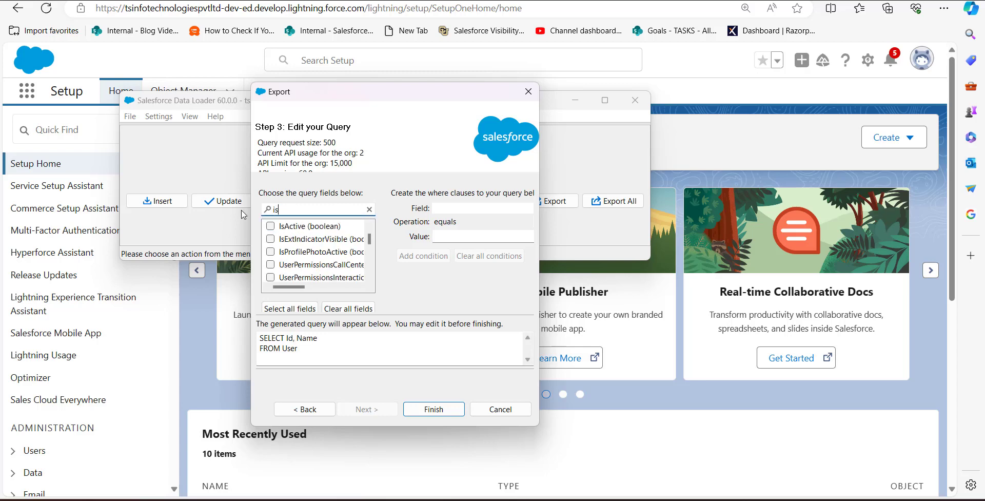
click(270, 225)
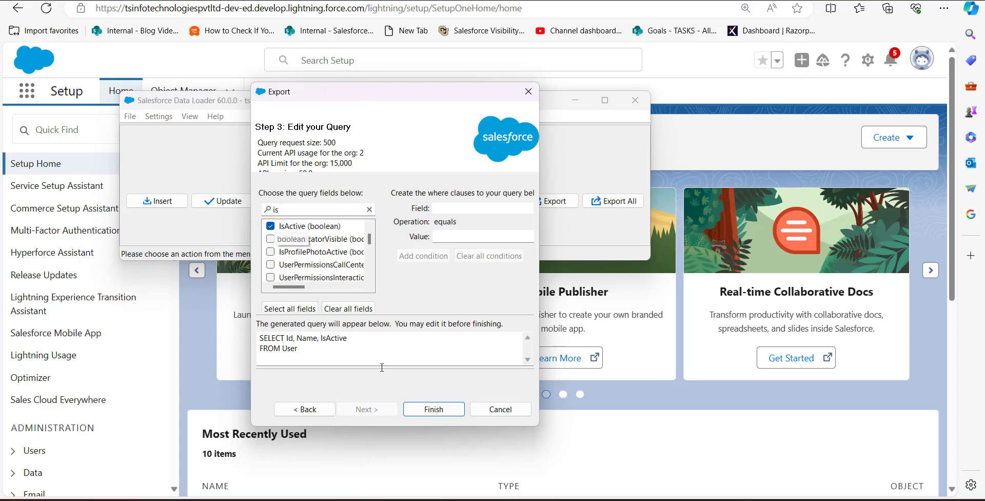
Run the export of 26 user records and open the extraction in Excel.
click(430, 417)
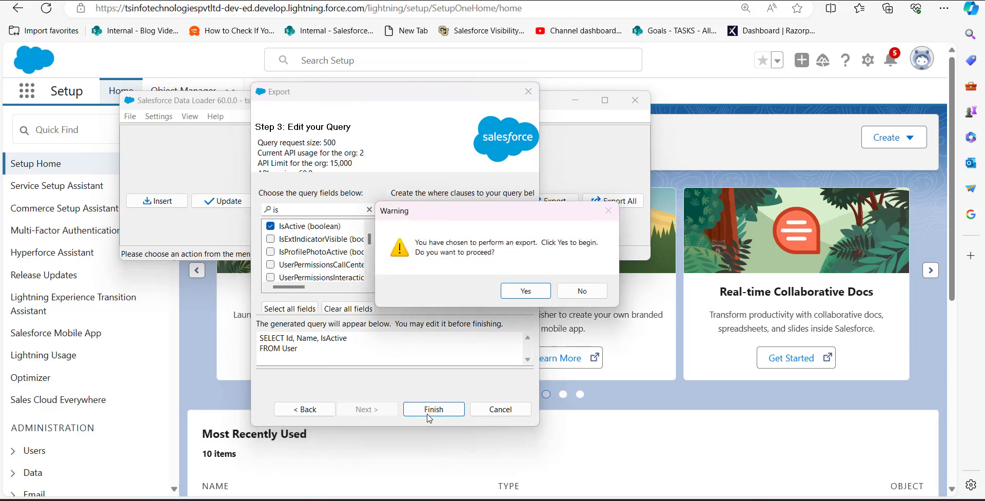
click(515, 290)
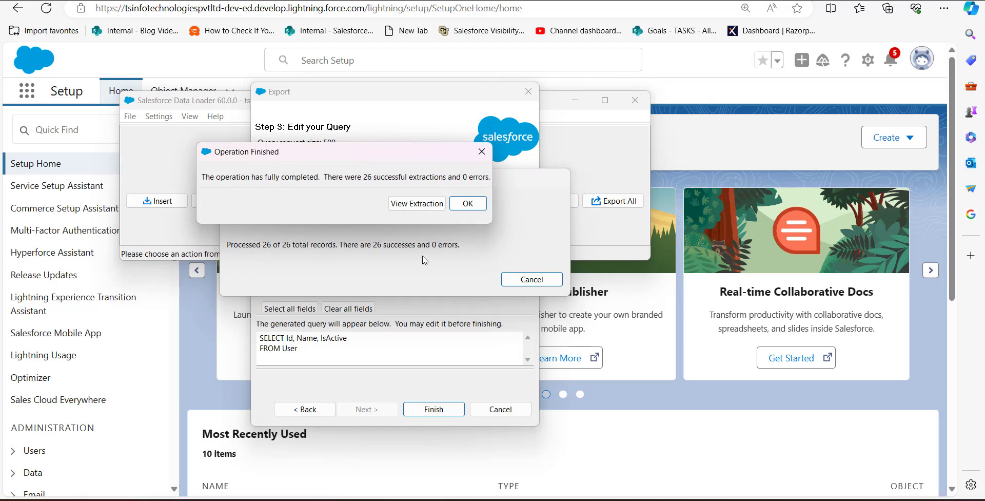
click(405, 210)
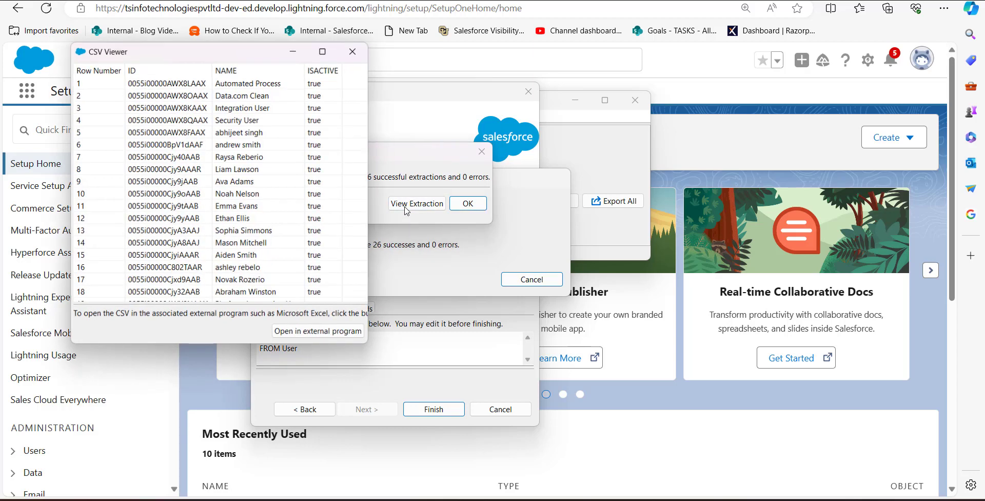
click(294, 332)
Widen columns A and B and fill ISACTIVE with FALSE for rows 11–14.
drag(58, 121, 289, 121)
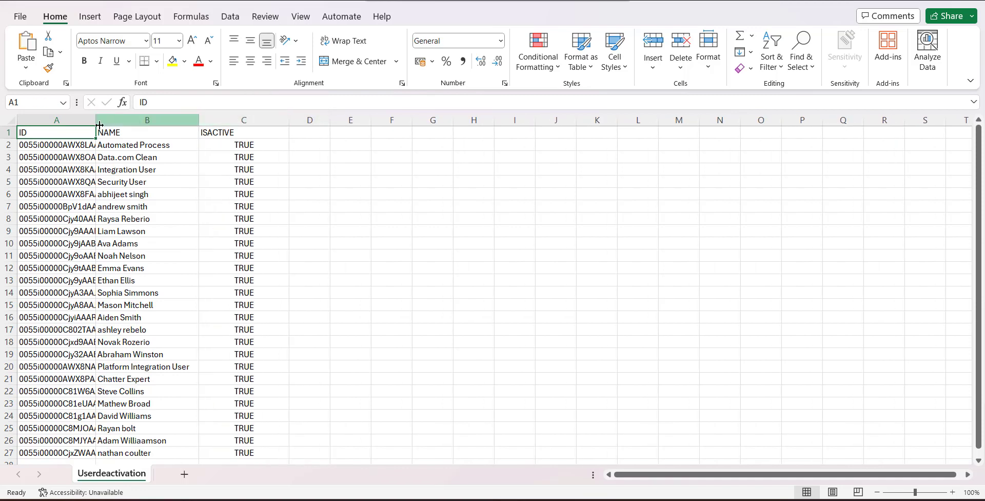
drag(99, 124, 144, 124)
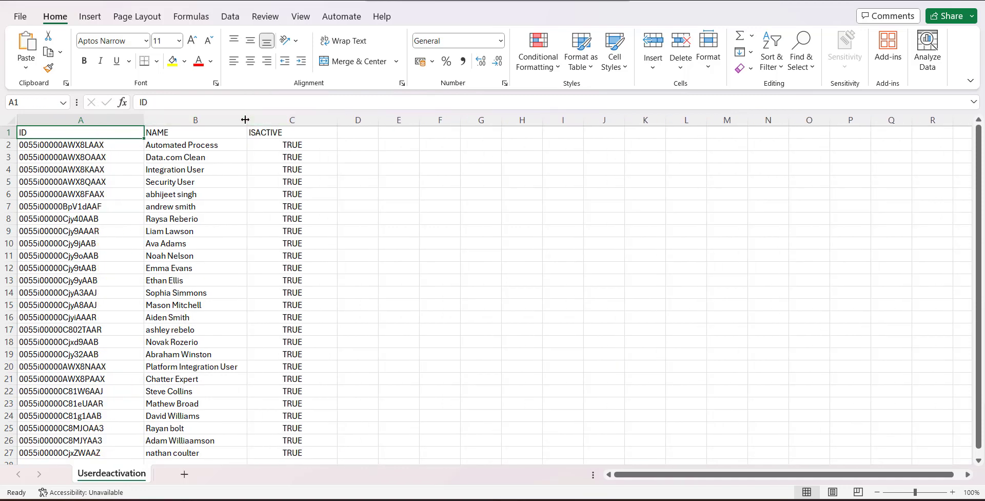
drag(246, 119, 264, 120)
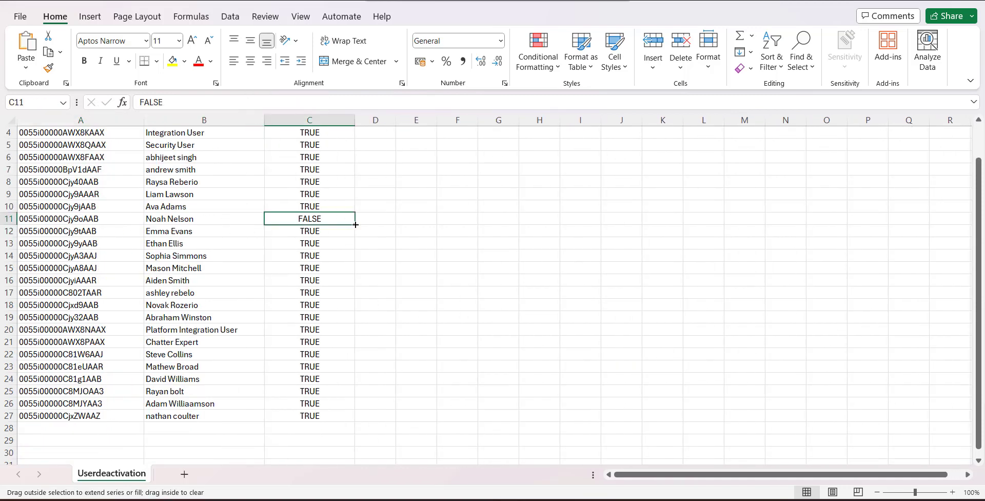
drag(356, 224, 349, 256)
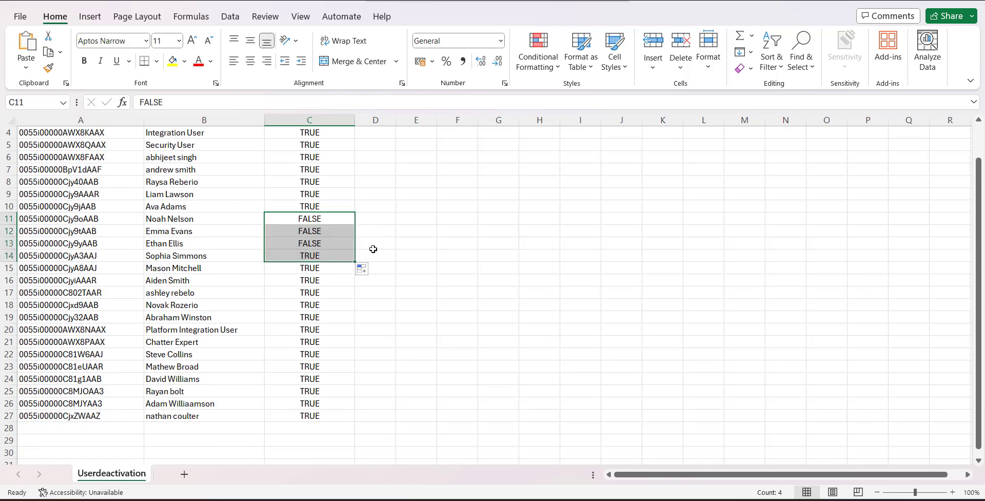
click(400, 240)
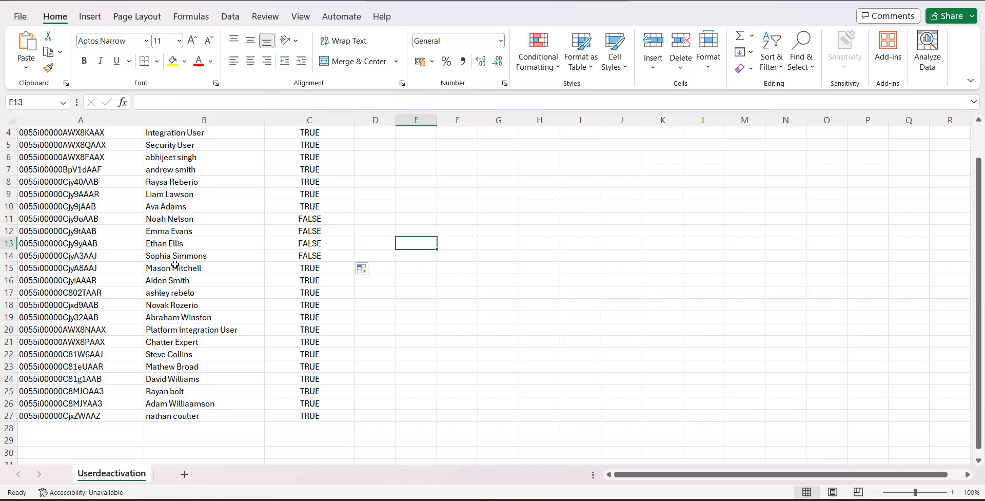
Select the TRUE rows from row 2 downward for removal.
drag(66, 219, 283, 258)
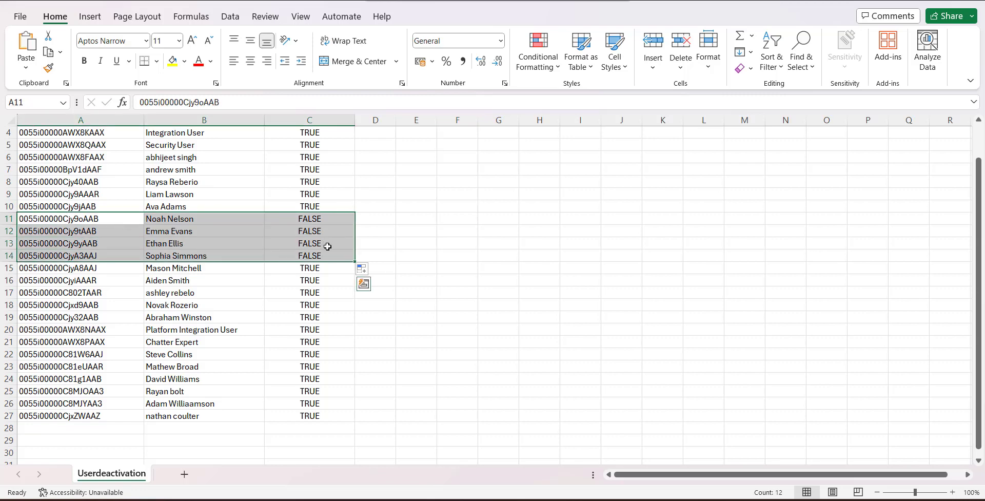
scroll(325, 240, up, 1)
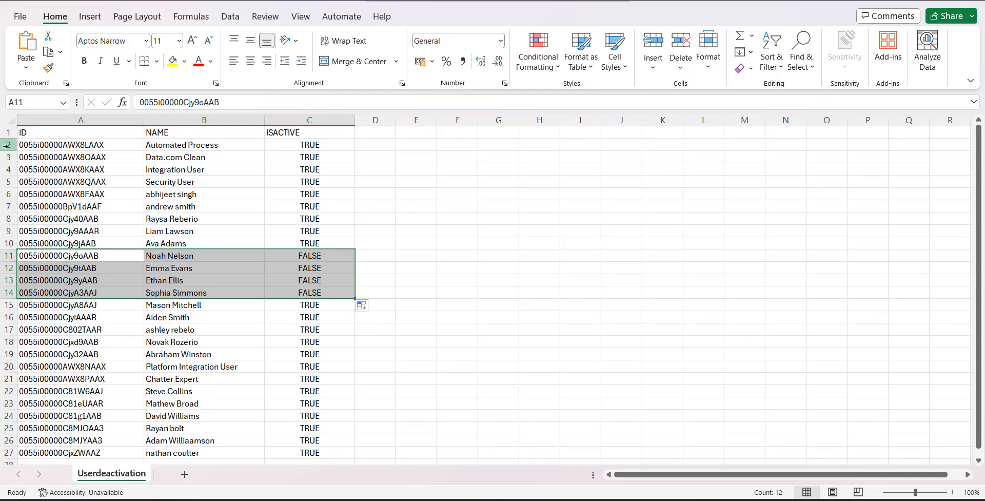
click(49, 145)
drag(49, 144, 277, 241)
Delete the TRUE rows, save the sheet as massUserdeactivate.csv, and return to Data Loader.
right_click(302, 220)
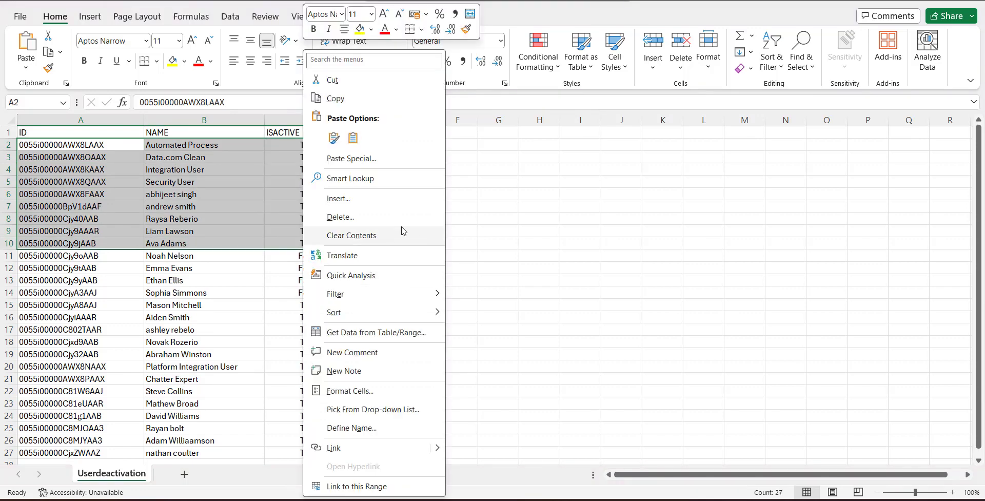
click(323, 216)
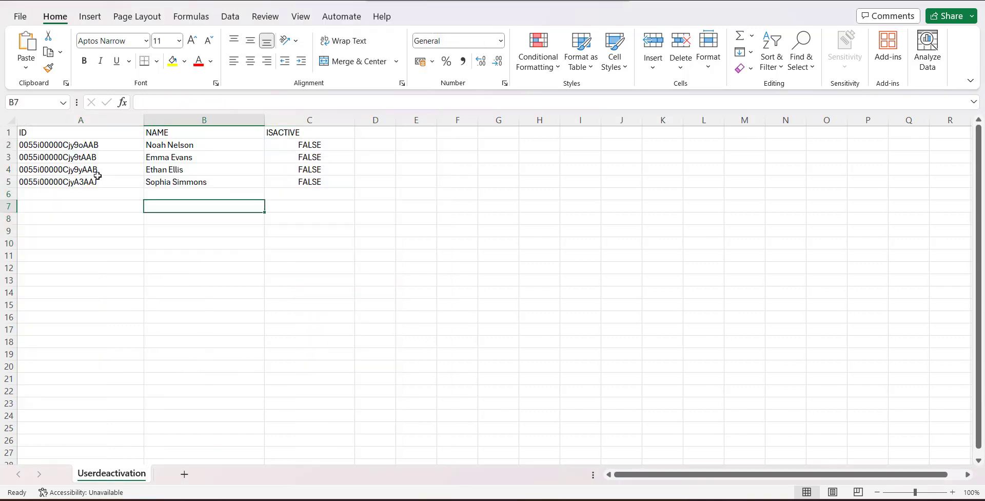
click(20, 17)
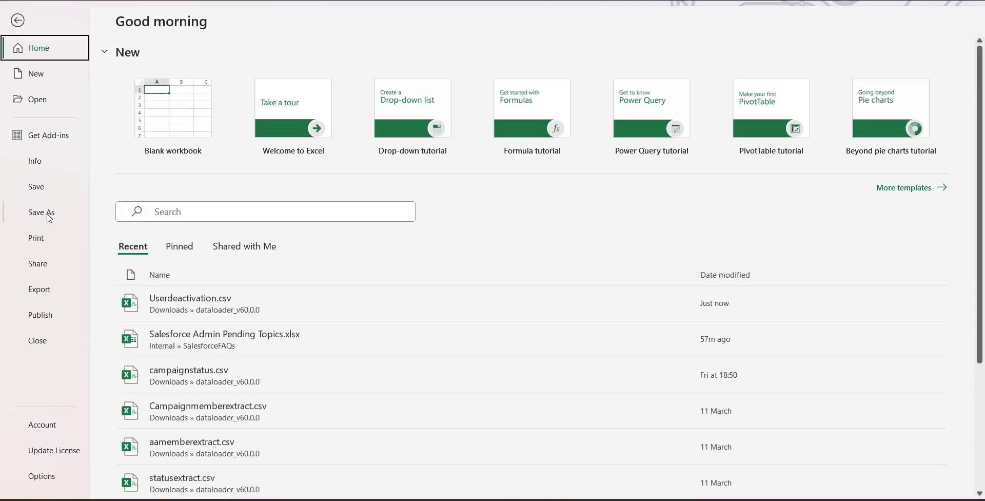
key(Escape)
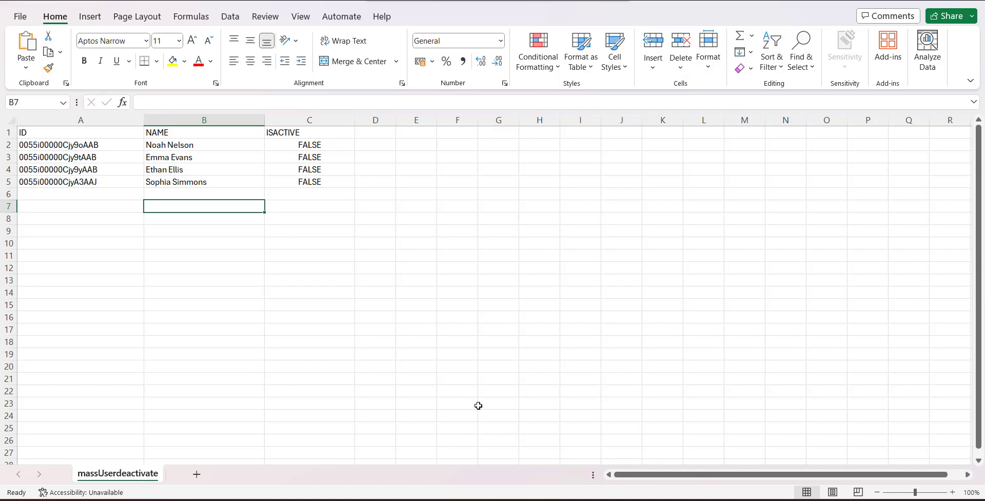
mouse_move(703, 500)
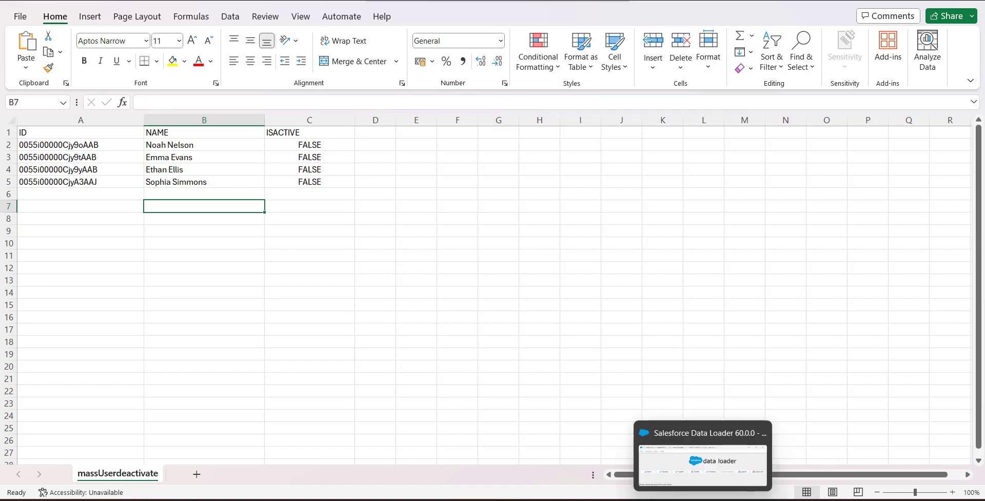
mouse_move(506, 500)
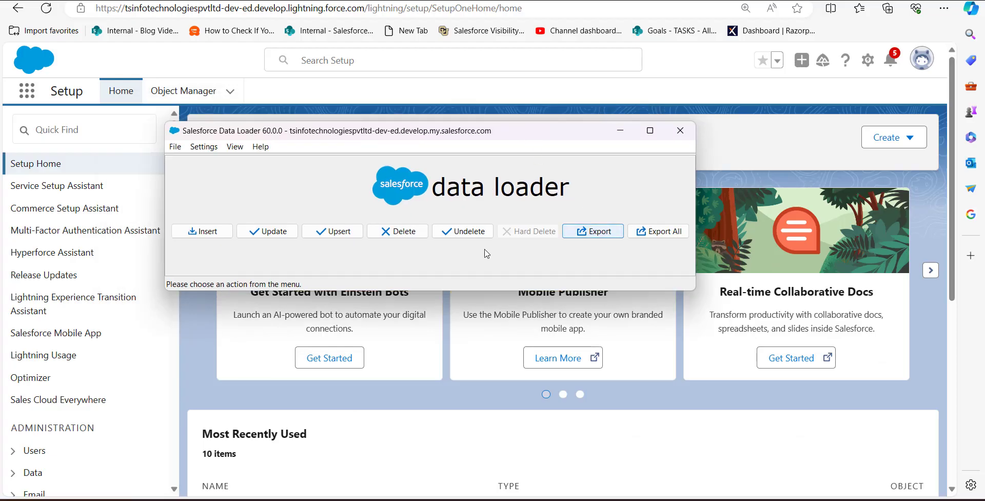
Set up a Data Loader update of the User object from massUserdeactivate.csv (4 rows).
click(283, 235)
click(308, 277)
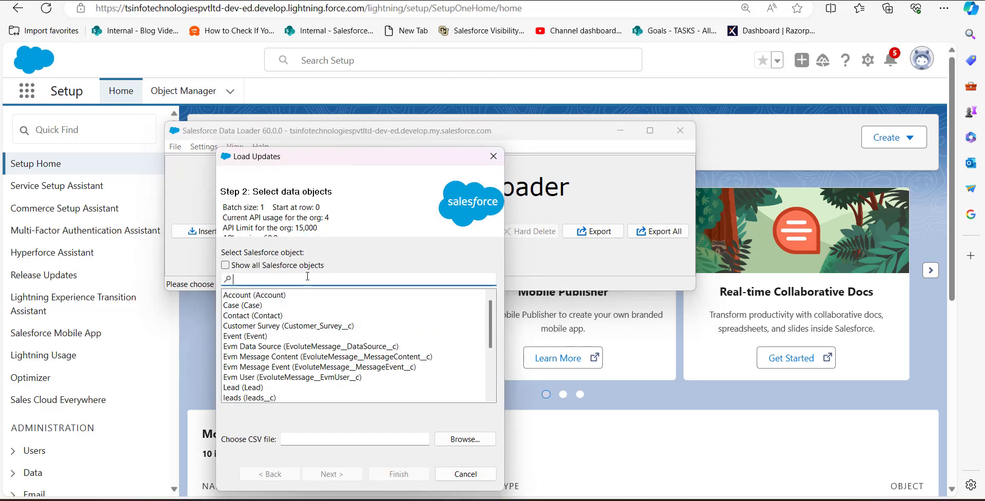
text(user)
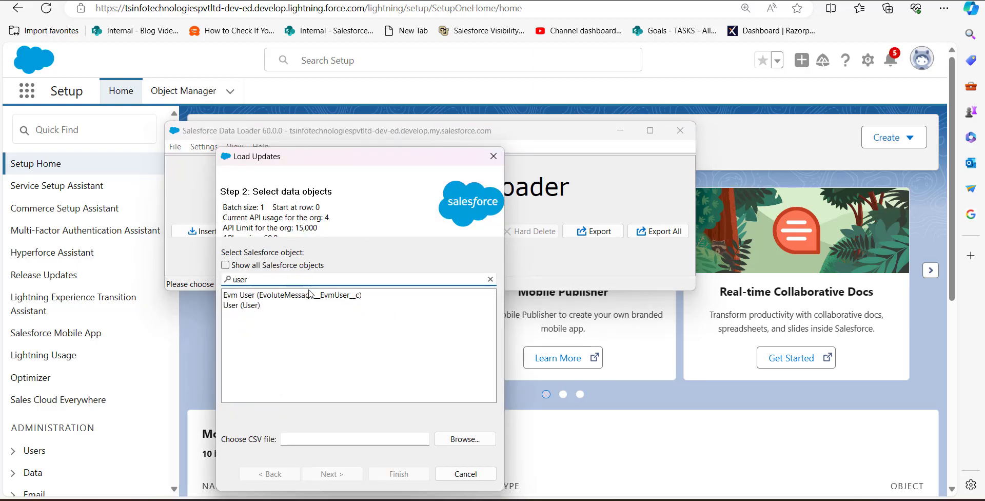
click(291, 306)
drag(403, 156, 413, 80)
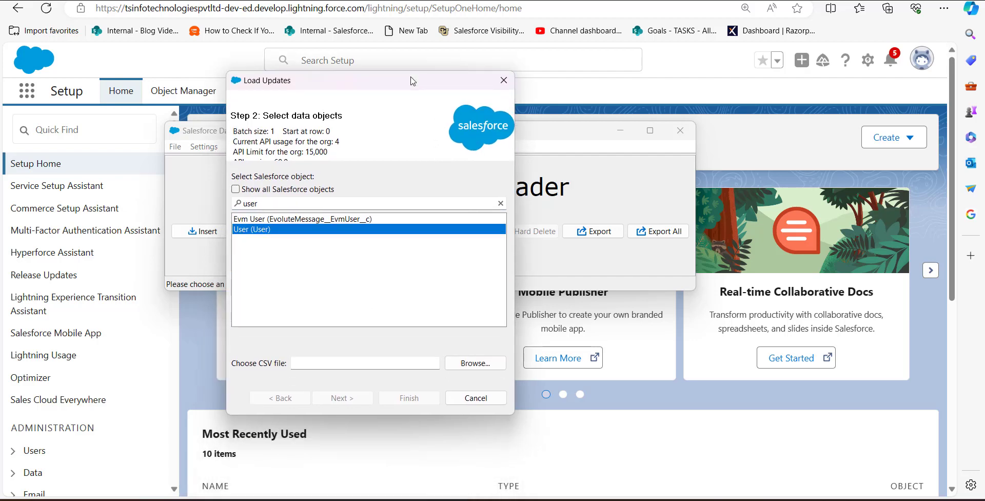
click(473, 365)
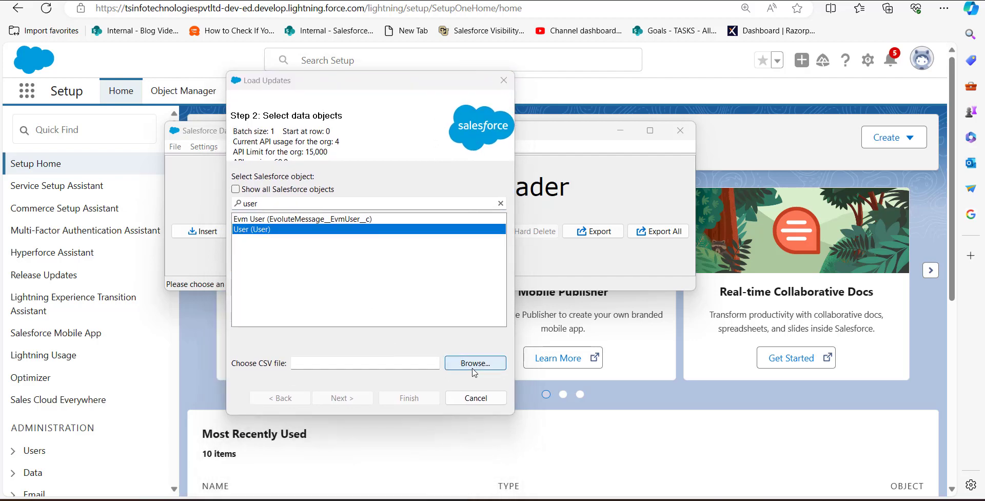
click(398, 207)
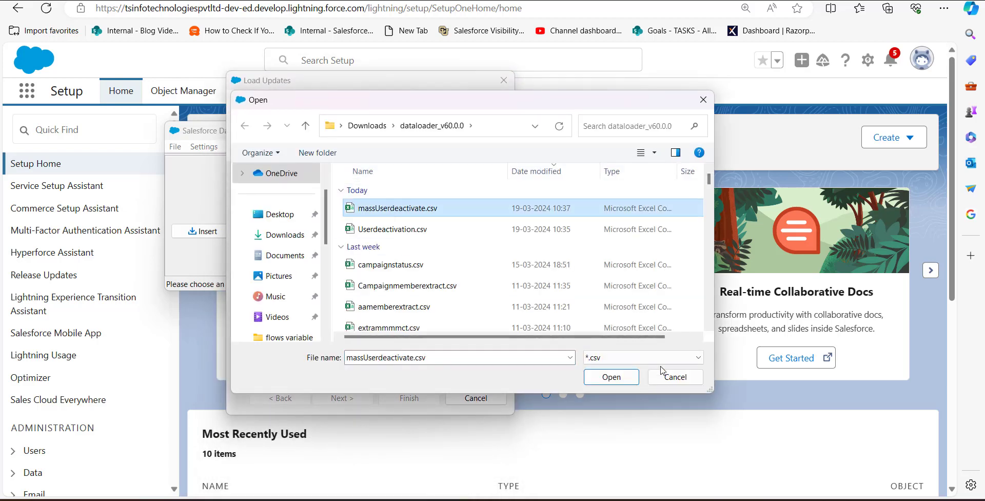
click(612, 378)
click(337, 403)
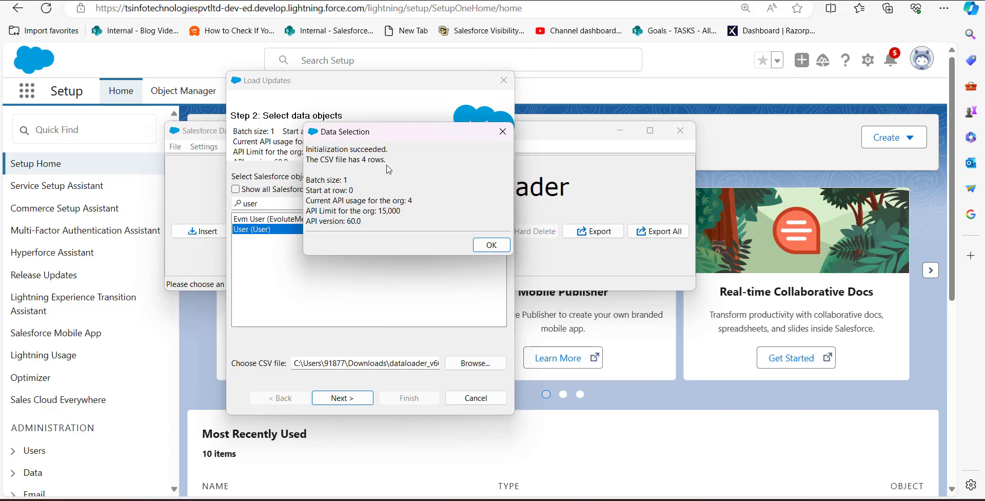
Auto-match the CSV columns so ID maps to Id and ISACTIVE to IsActive.
click(485, 245)
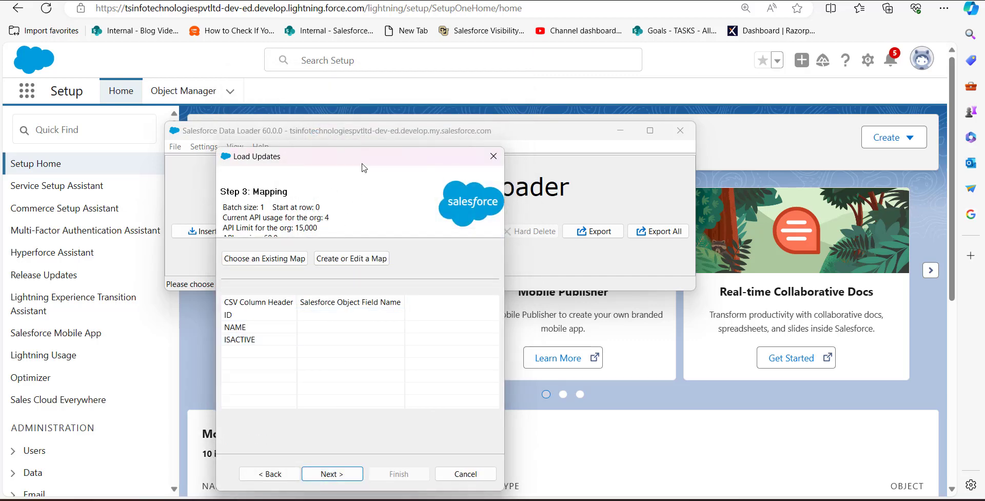
drag(363, 165, 334, 97)
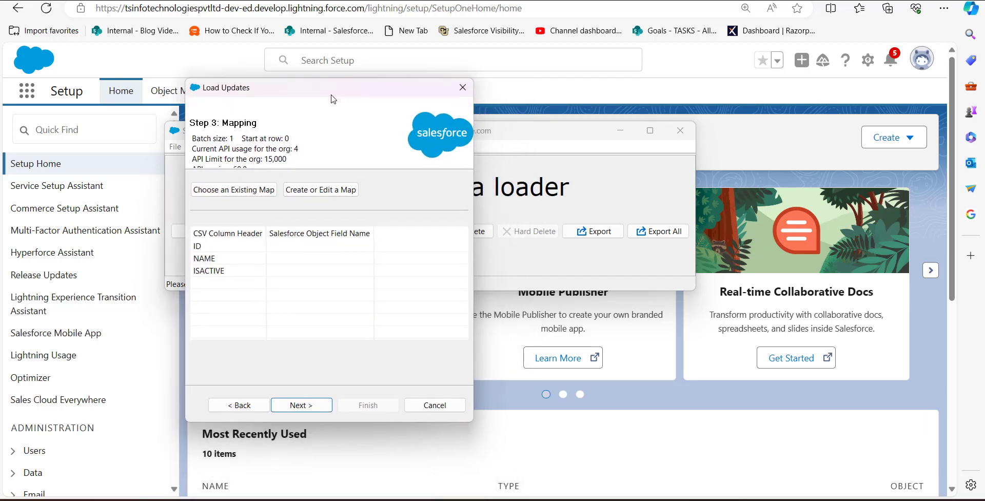
click(300, 194)
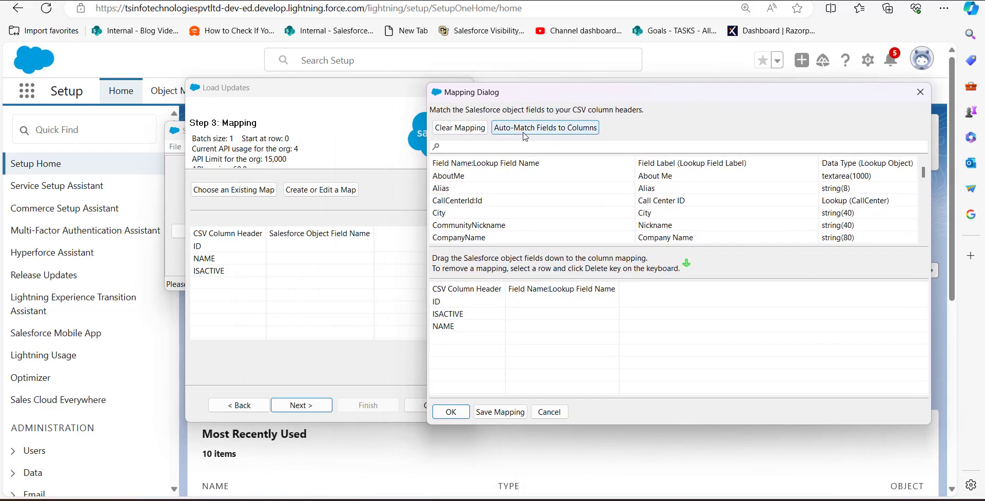
click(525, 135)
click(451, 413)
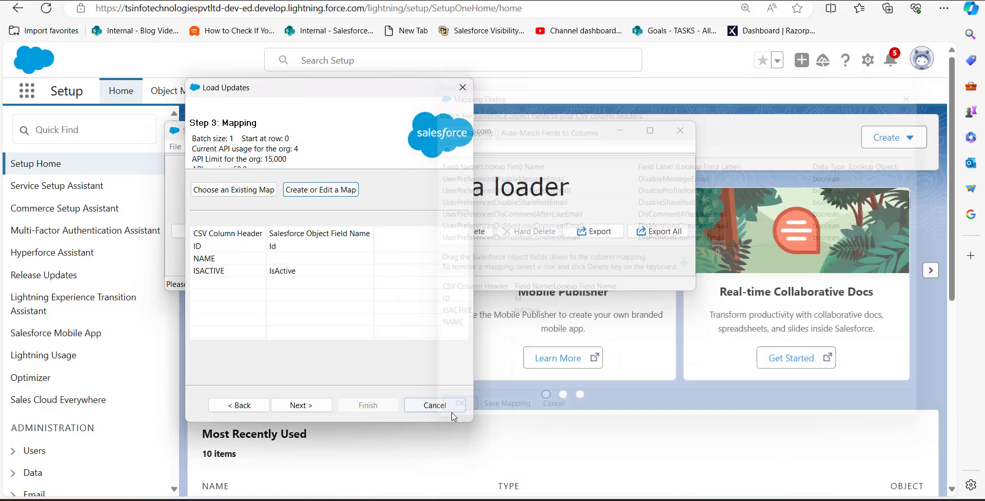
click(312, 405)
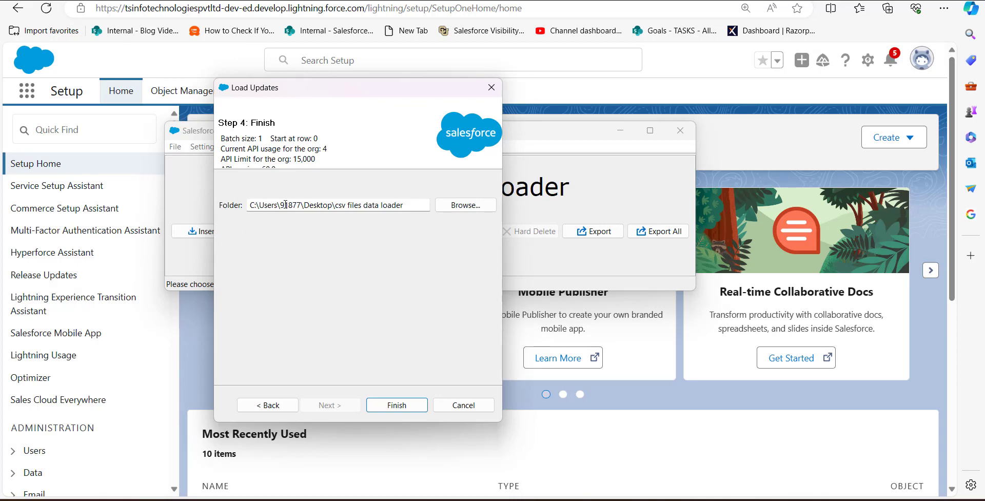
Run the update, confirm the warning, and close the results showing 4 successes, 0 errors.
click(386, 405)
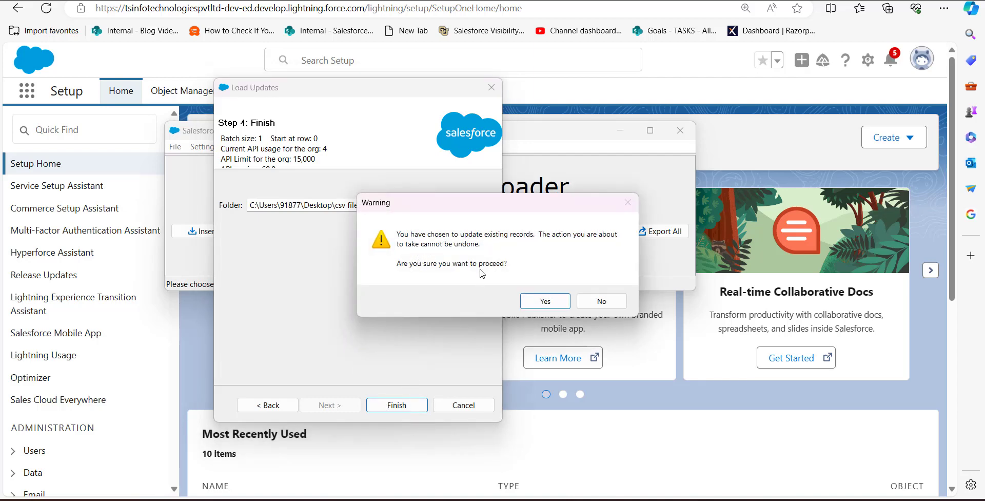
click(525, 304)
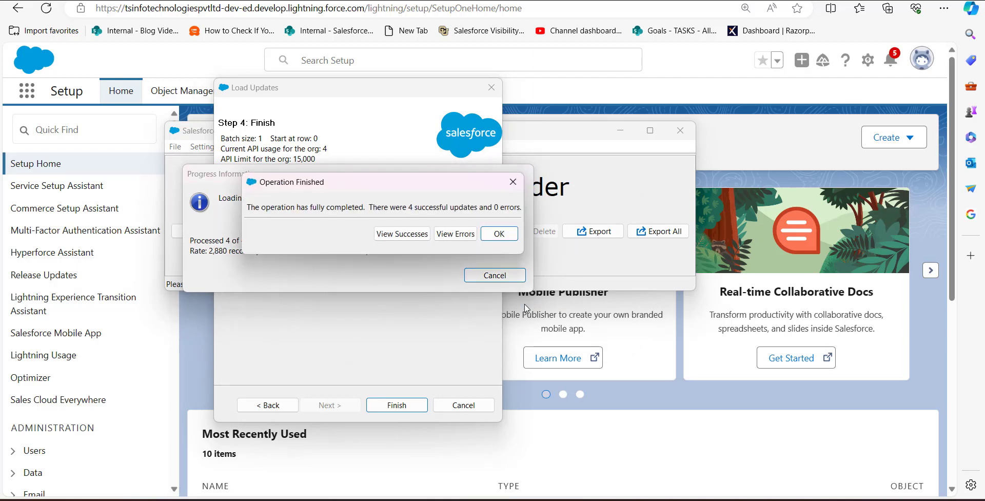
drag(427, 188, 425, 196)
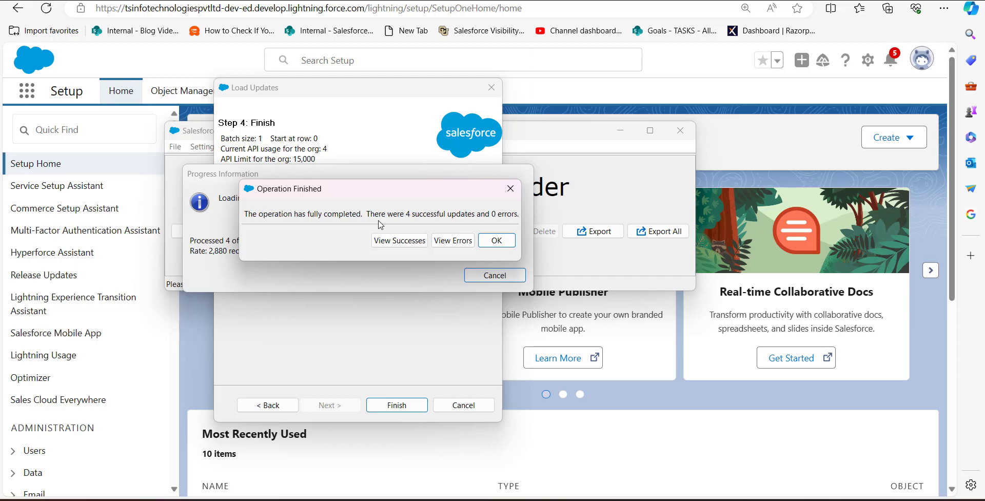
click(496, 242)
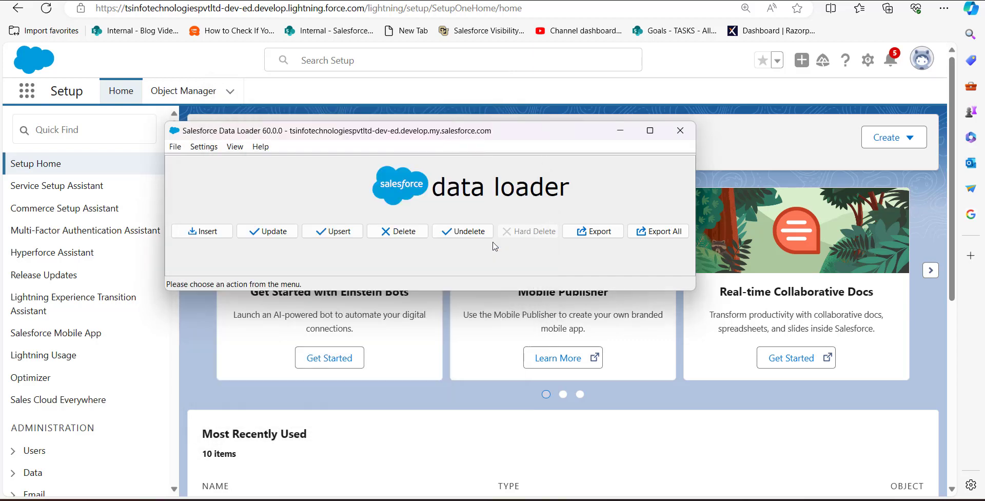
Reopen the Users list via Quick Find 'users' and check four users are no longer Active.
click(77, 123)
text(users)
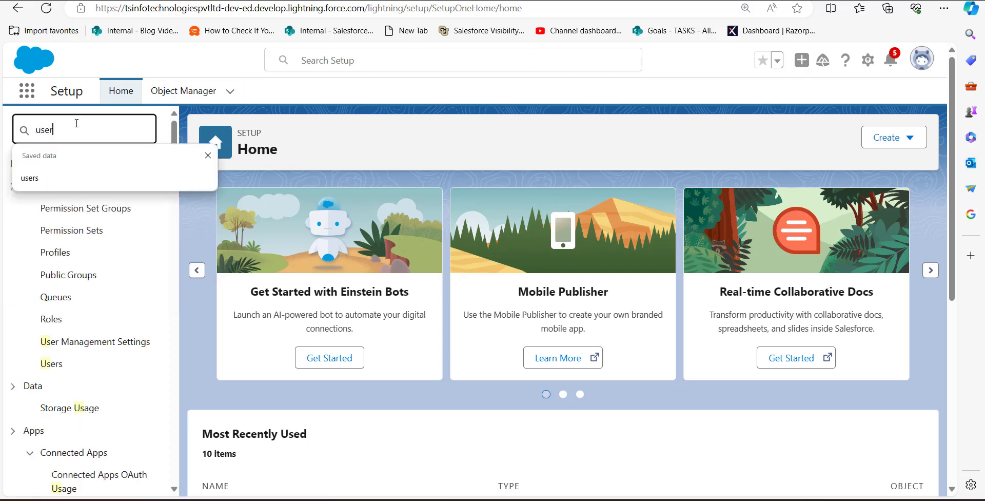
click(58, 180)
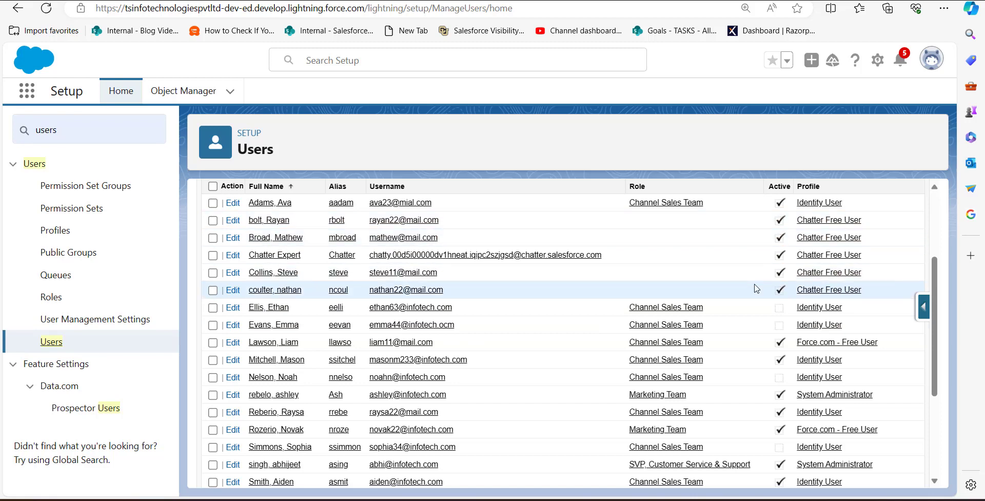
scroll(757, 289, down, 1)
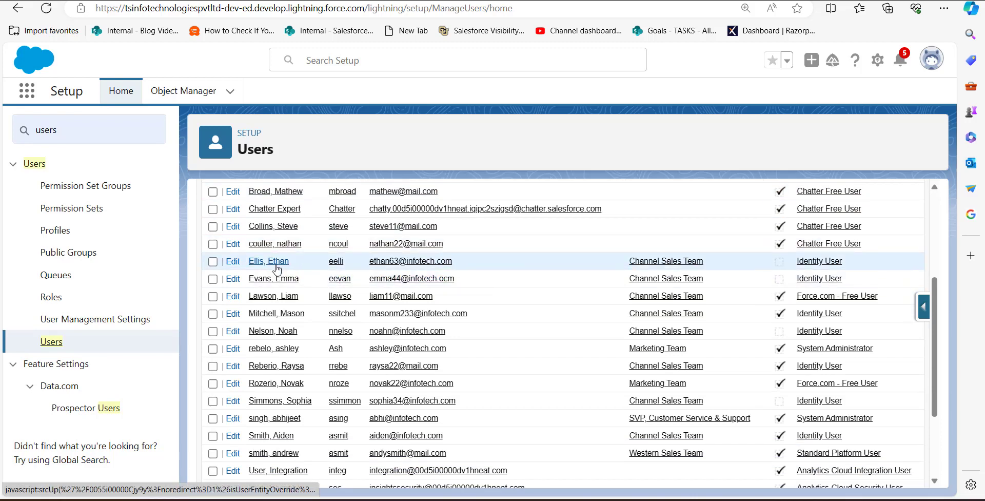